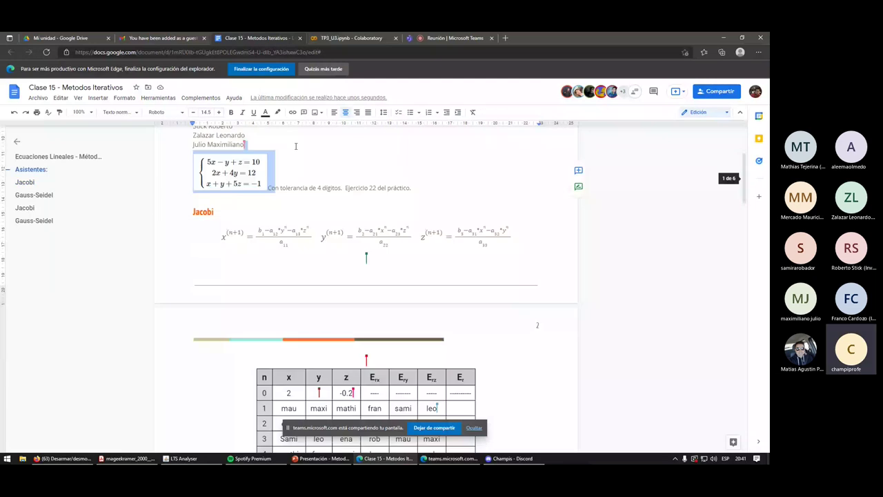
Examine the equation system, the Jacobi formulas and the iteration table beneath them
scroll(295, 146, "down", 1)
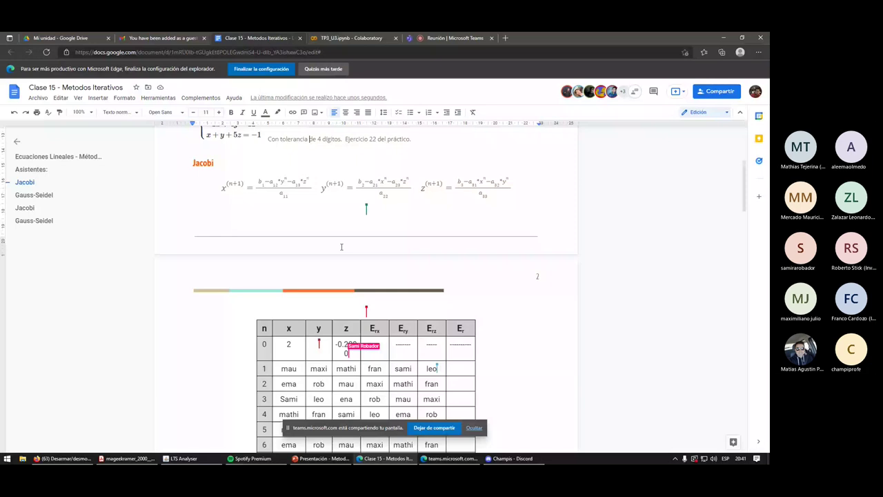
scroll(341, 247, "down", 1)
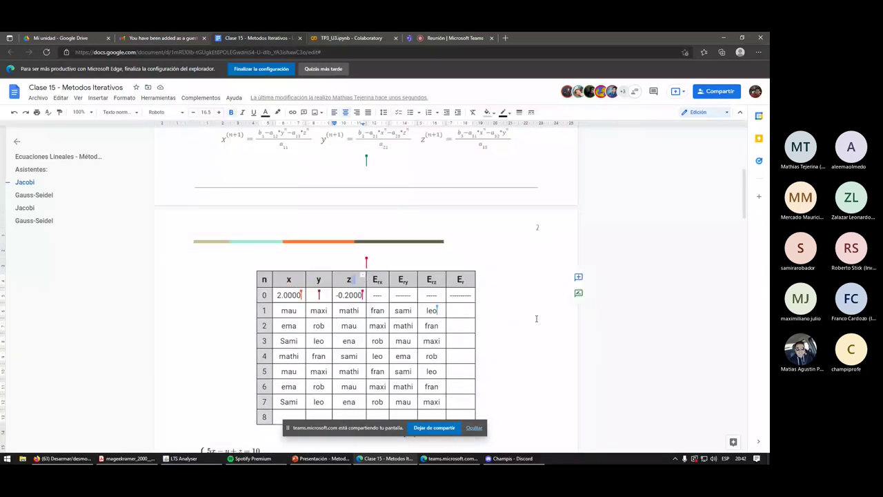
scroll(536, 318, "down", 1)
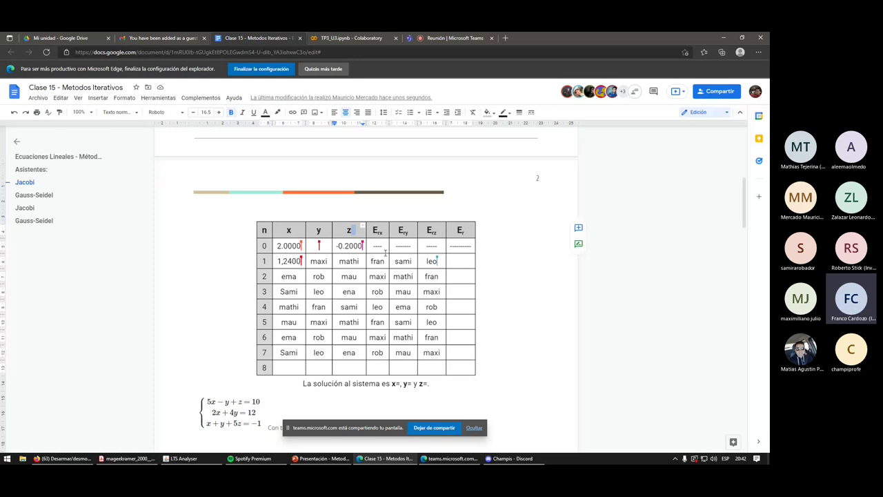
scroll(385, 252, "up", 5)
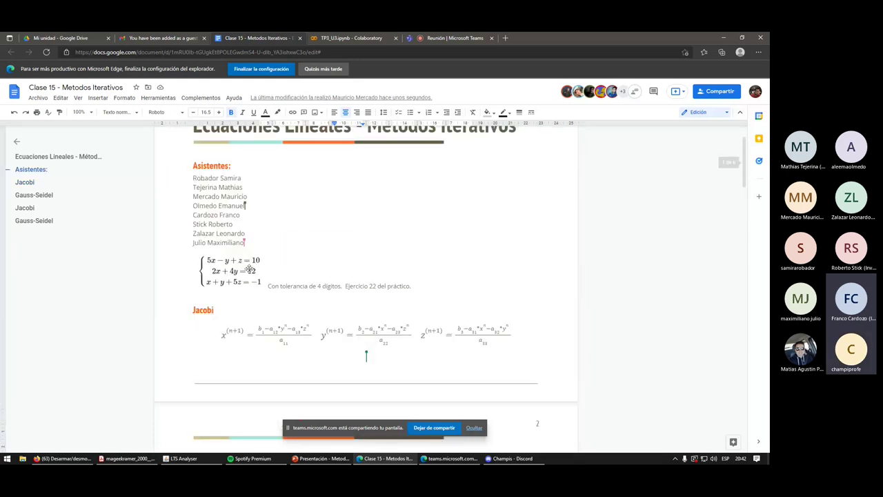
left_click(258, 272)
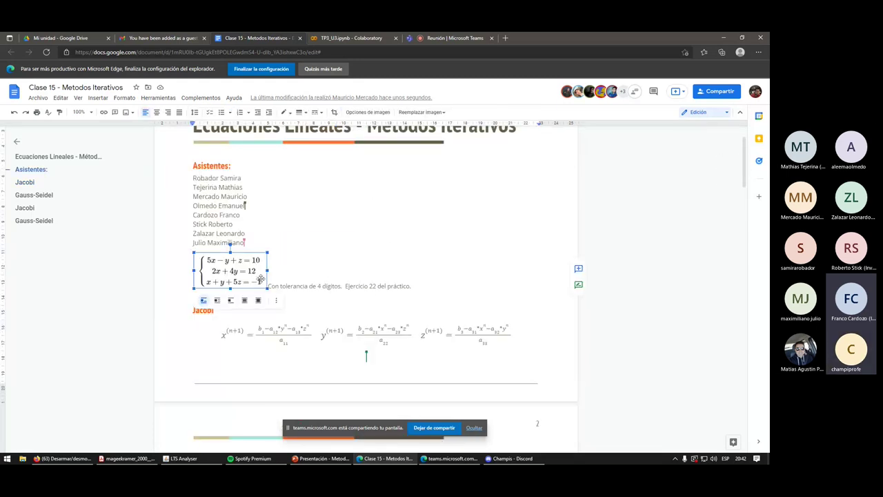
scroll(314, 249, "down", 3)
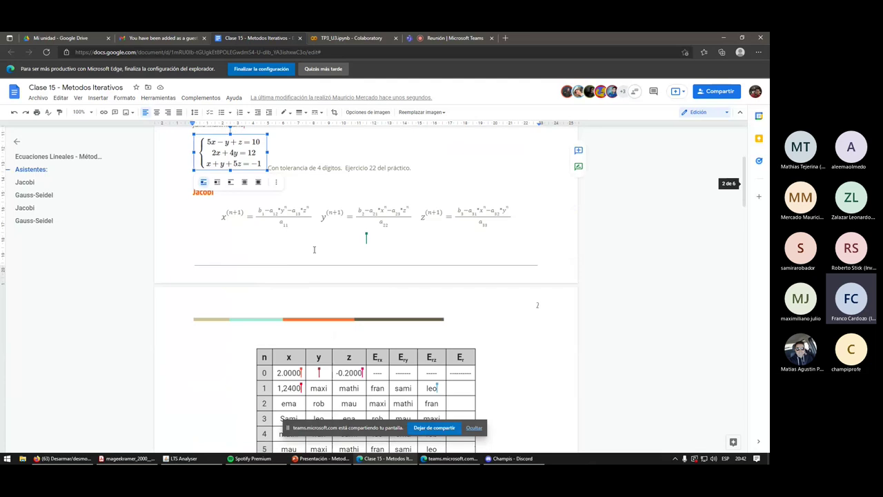
scroll(314, 250, "up", 1)
scroll(313, 250, "down", 1)
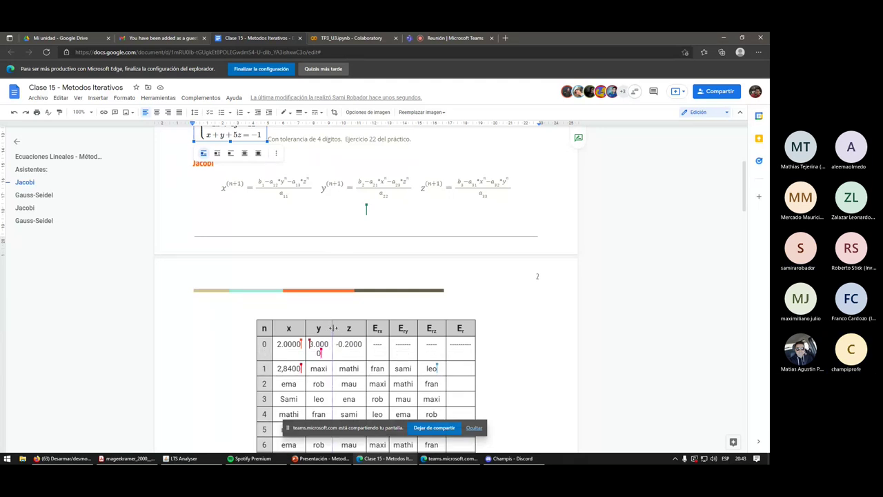
Adjust the Jacobi table's column widths, widening the y column and extending the table's outer edge
left_click_drag(332, 329, 335, 328)
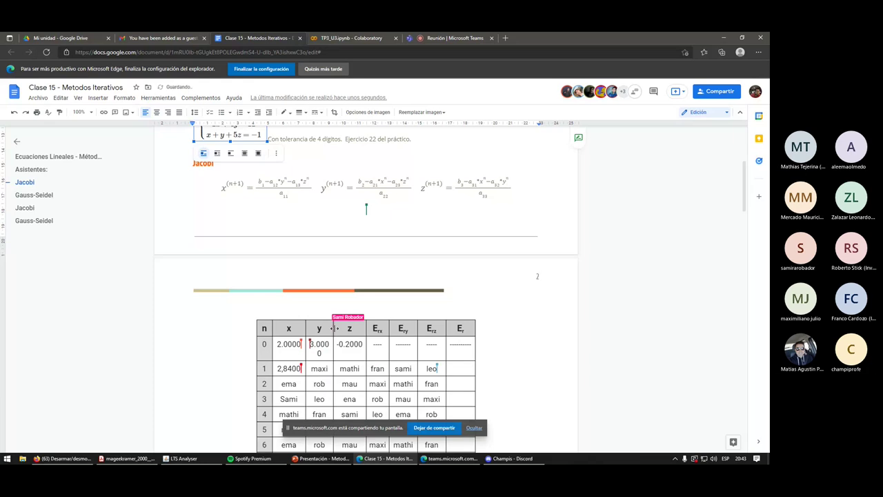
left_click(336, 329)
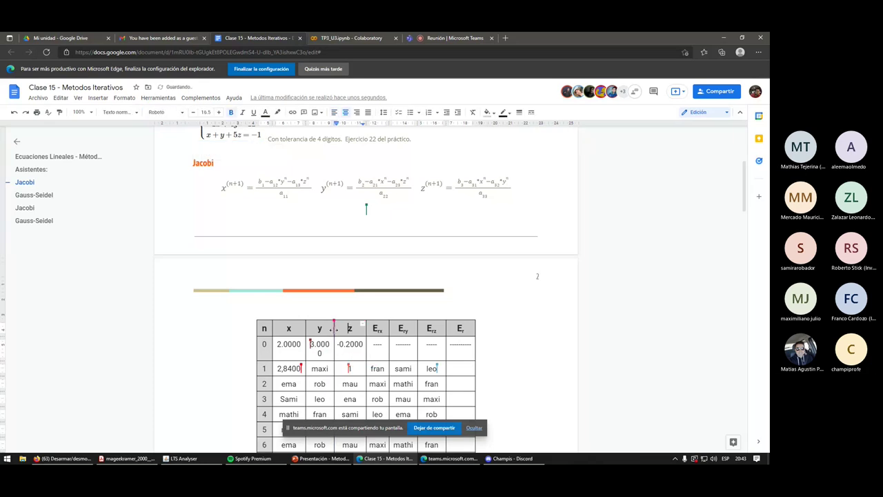
left_click(452, 342)
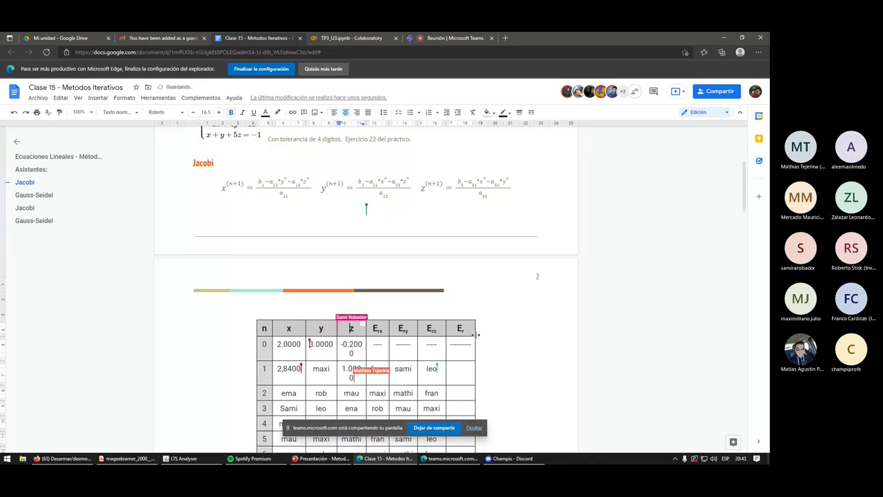
left_click_drag(475, 343, 489, 343)
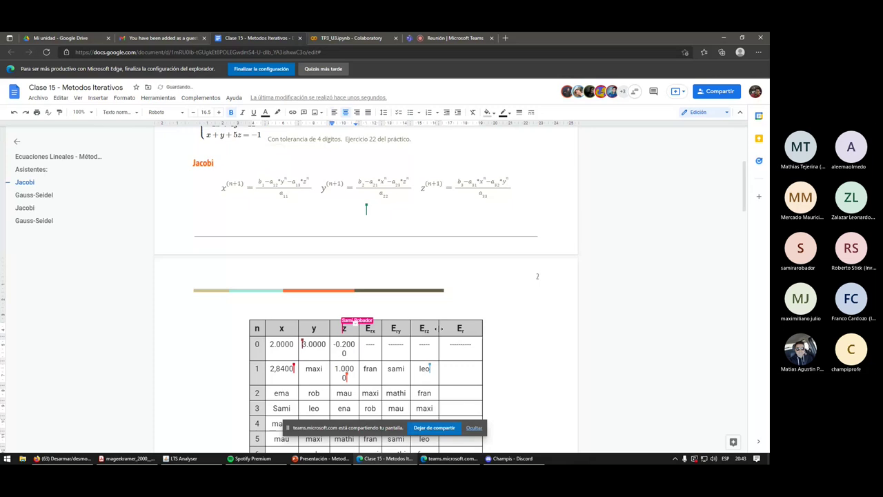
left_click_drag(442, 328, 385, 334)
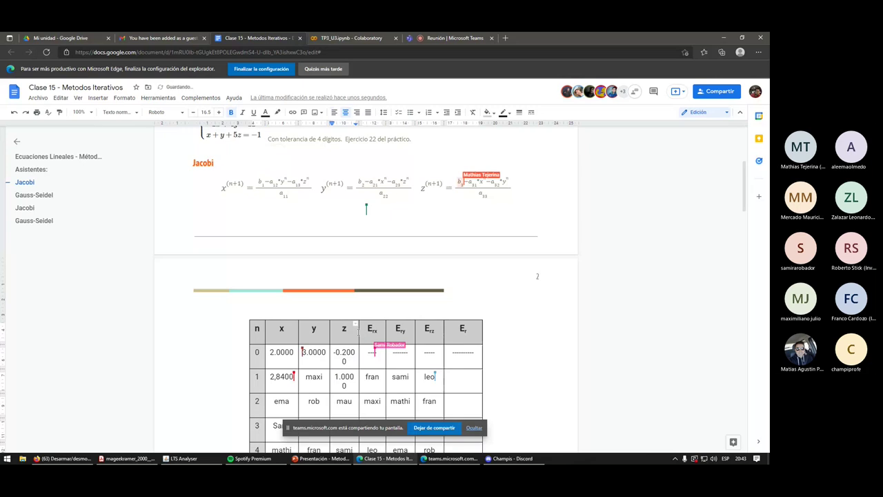
Reduce the font size of the Jacobi table's cells in rows 0 to 8, columns x to Er, to 13.5
scroll(364, 333, "down", 3)
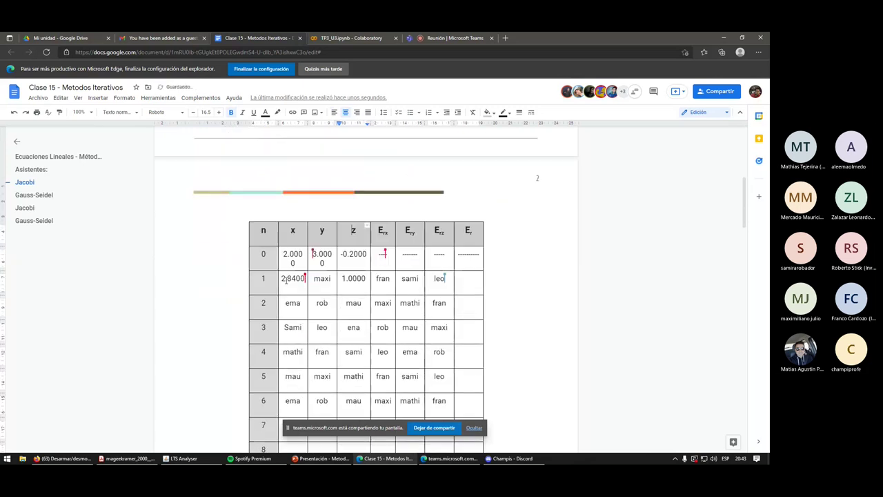
left_click_drag(284, 254, 472, 403)
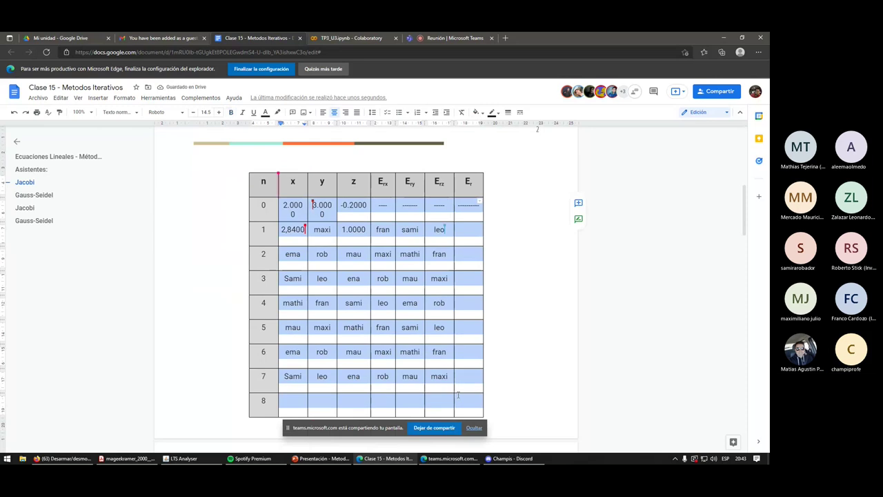
left_click(194, 113)
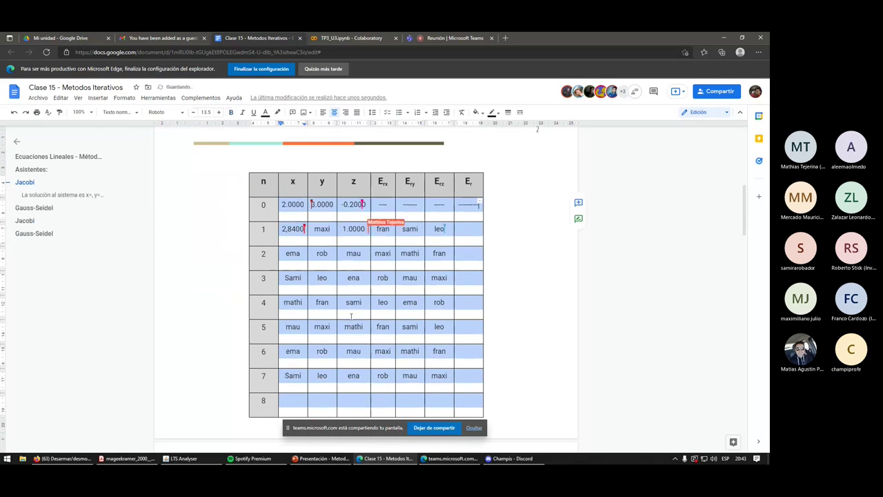
left_click(329, 277)
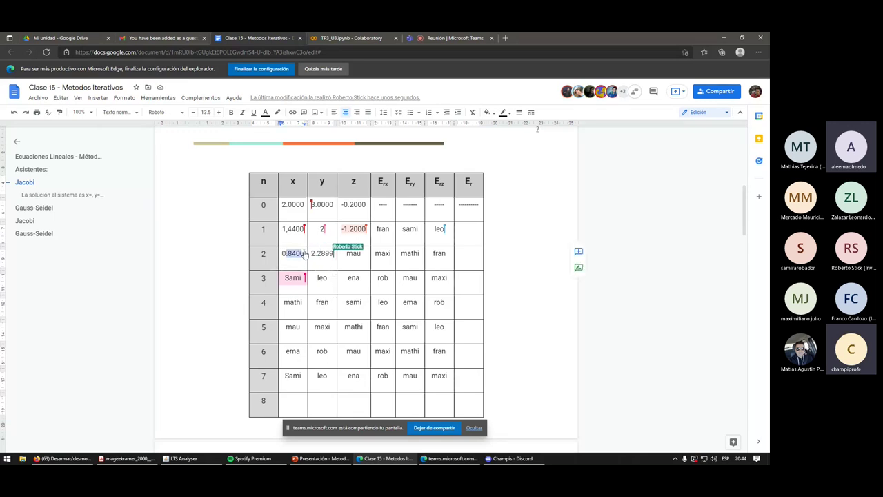
Check the x value in row 2 and the z value in row 3 of the Jacobi table
left_click_drag(287, 252, 301, 253)
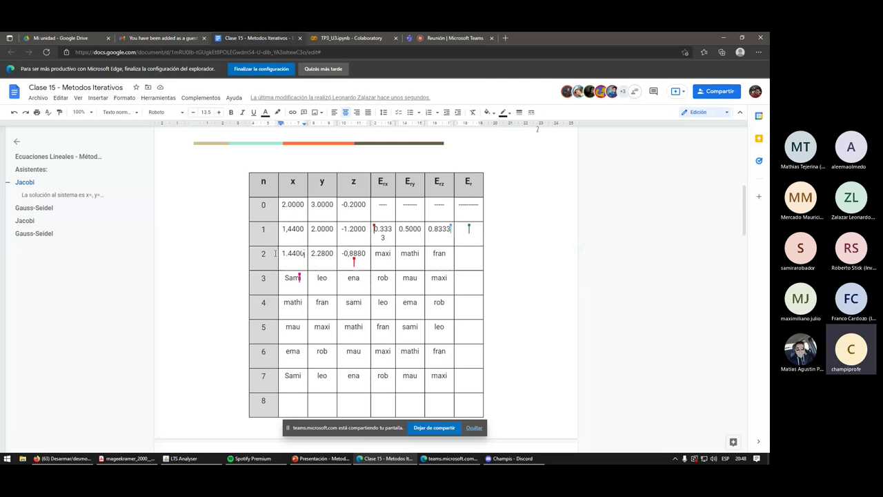
left_click_drag(282, 253, 302, 253)
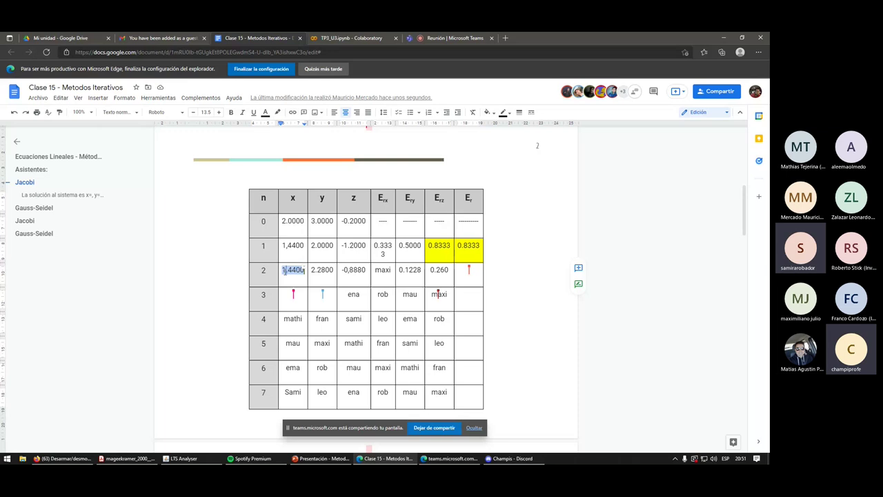
key("Left")
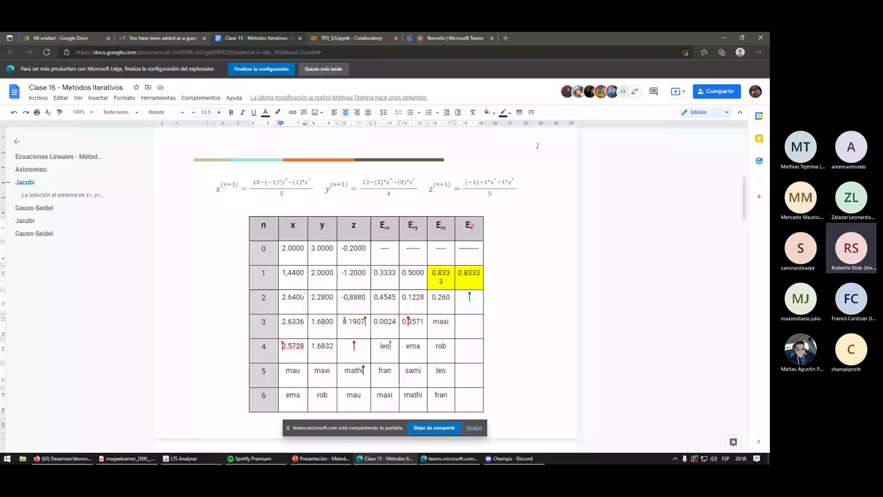
double_click(345, 322)
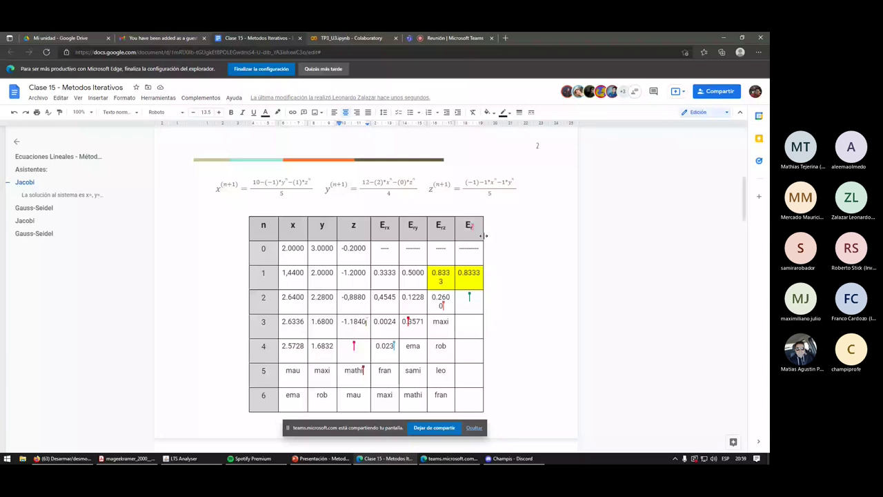
Widen the Jacobi table slightly and rebalance its error columns so the Erz values fit on one line
left_click_drag(485, 236, 455, 237)
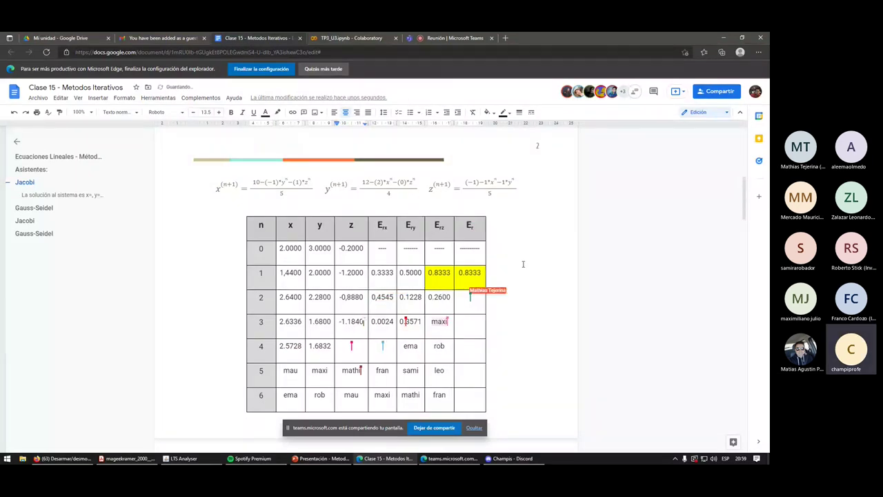
scroll(438, 314, "down", 1)
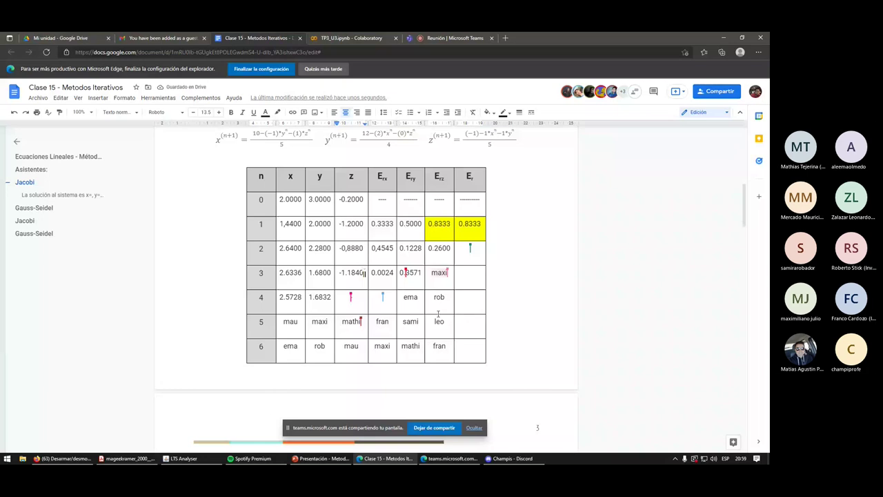
scroll(438, 314, "down", 1)
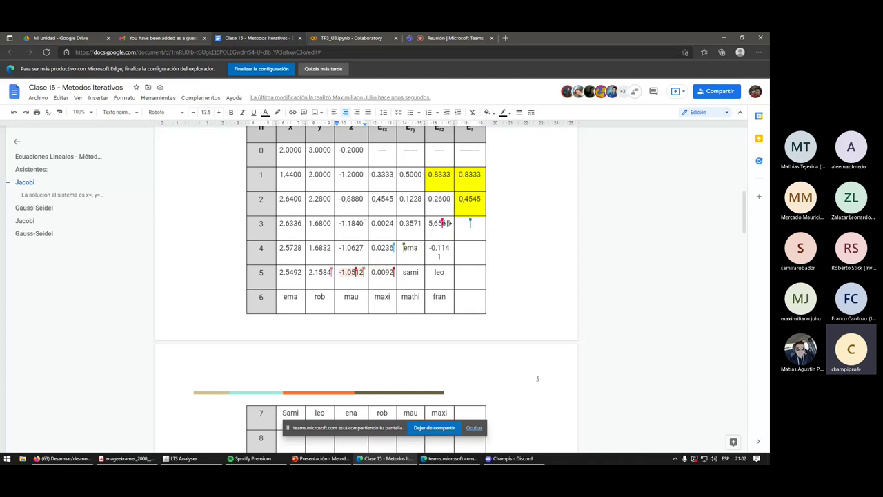
Review the Erz value in row 3 and the y value in row 5 of the Jacobi table
double_click(441, 224)
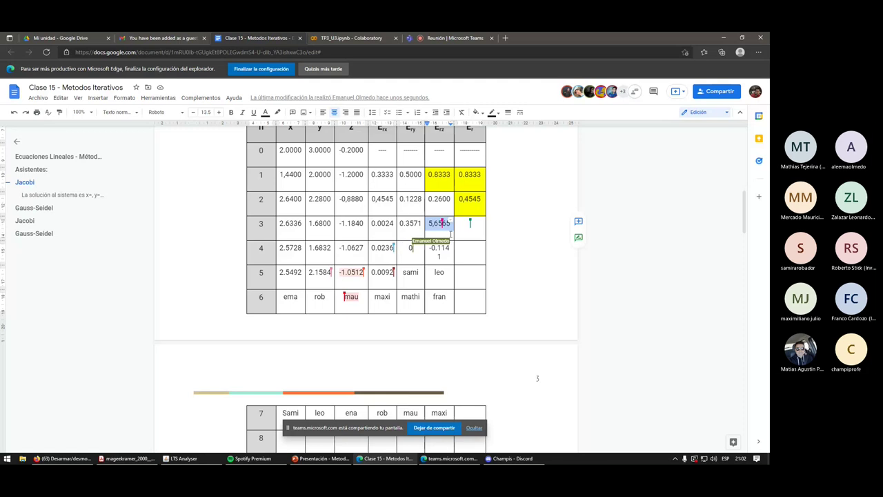
scroll(450, 238, "down", 1)
scroll(447, 247, "down", 1)
scroll(447, 247, "up", 1)
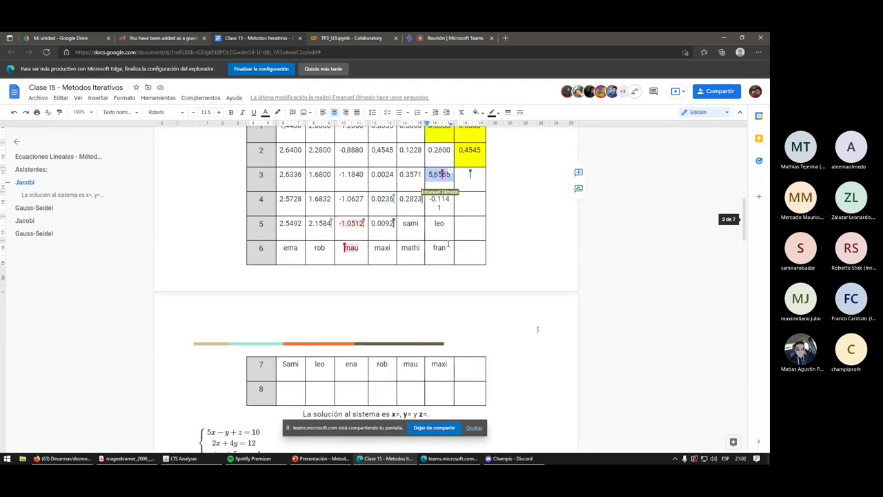
scroll(447, 244, "up", 1)
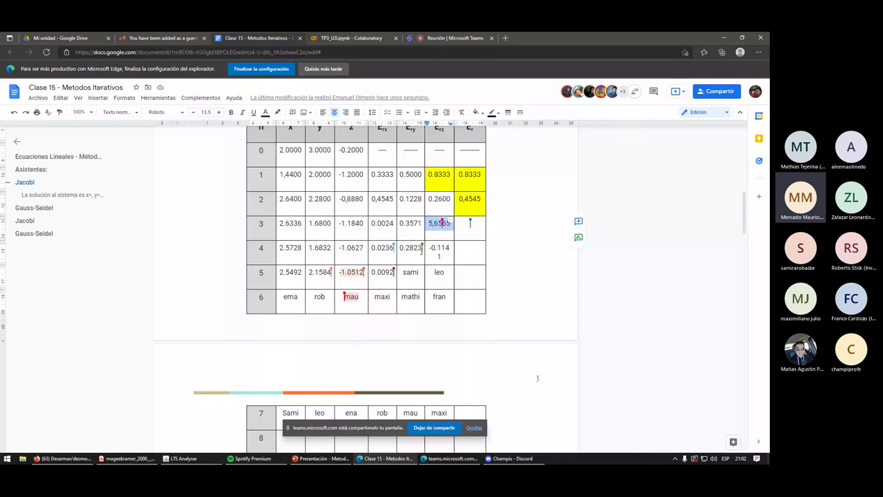
scroll(437, 277, "down", 1)
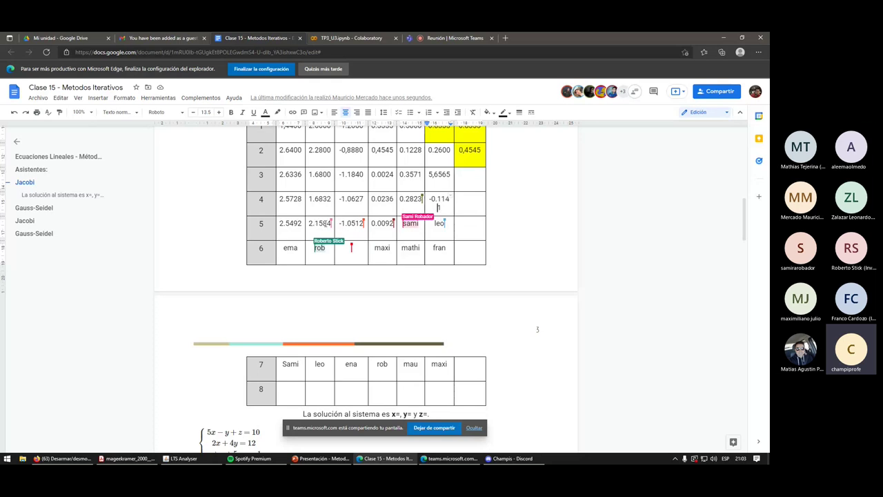
double_click(329, 222)
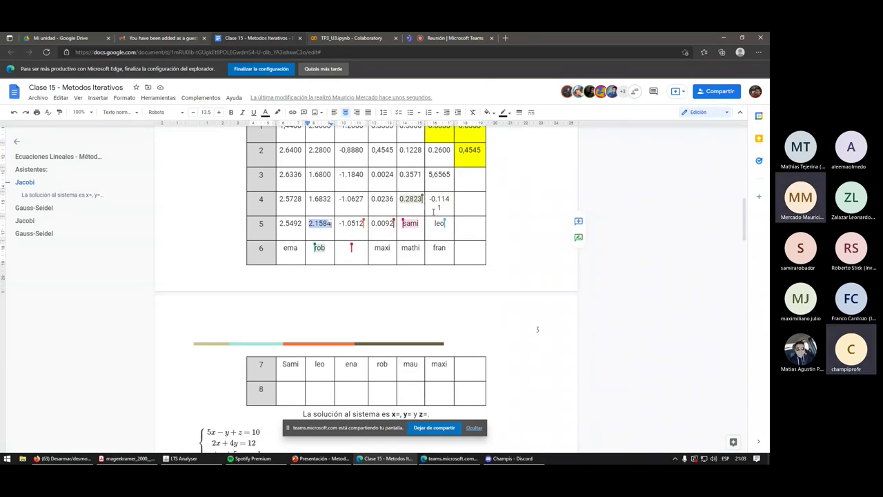
Replace the Erz value in row 3 of the Jacobi table with 0,2500
left_click_drag(427, 175, 452, 174)
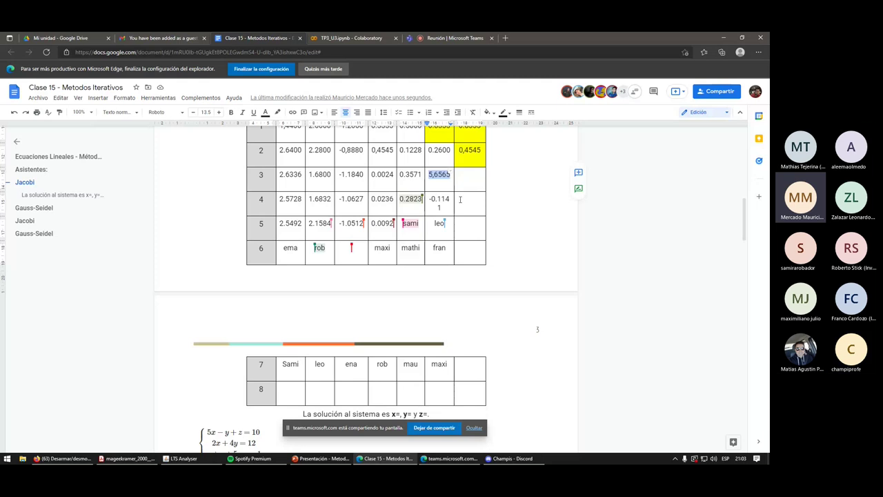
type("0")
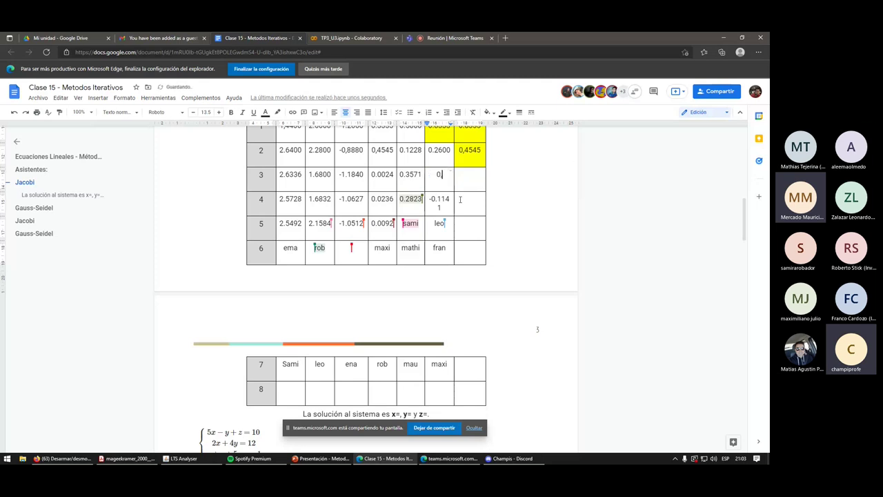
type(",2500")
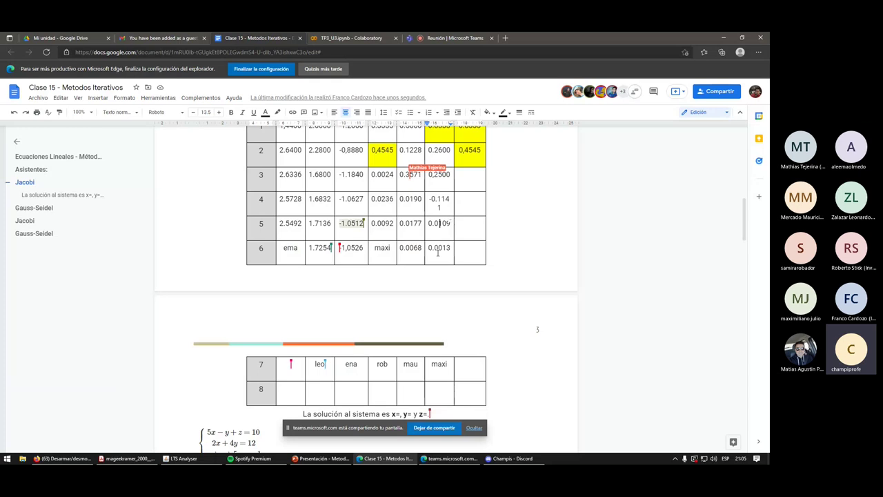
Assign the x, y and z cells of row 8 in the Jacobi table by entering one participant's short name in each
left_click(296, 391)
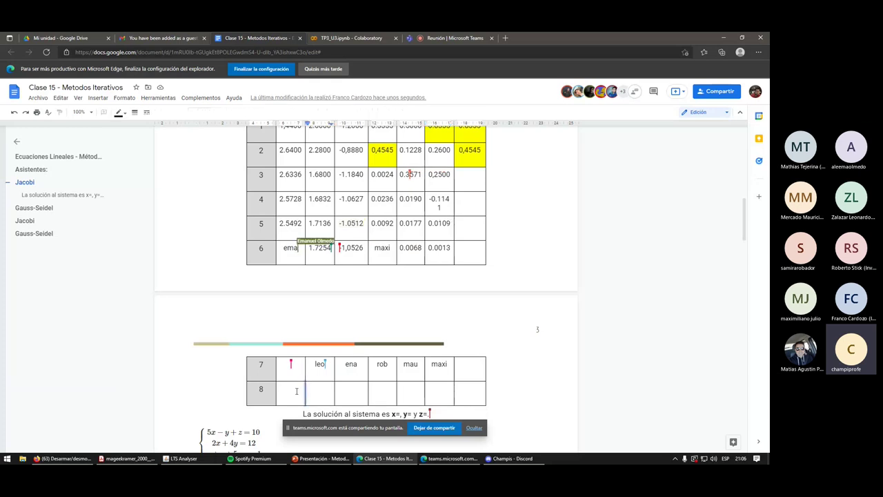
type("fra")
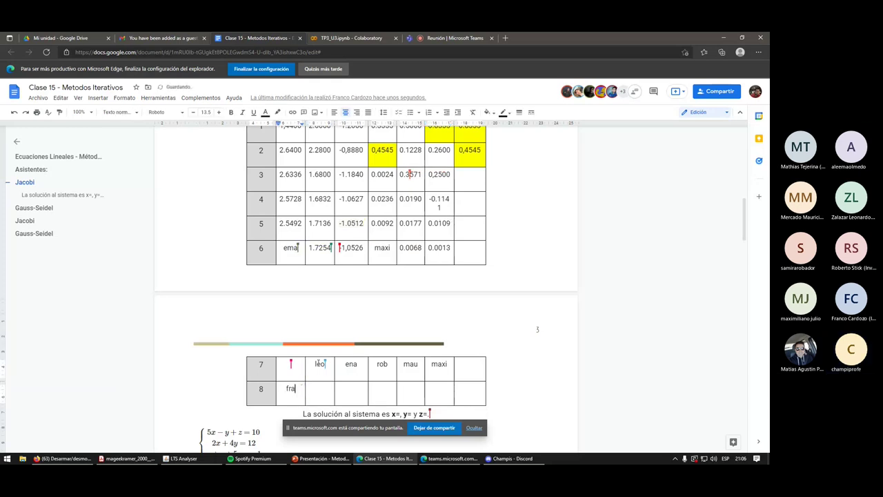
type("n")
key("Tab")
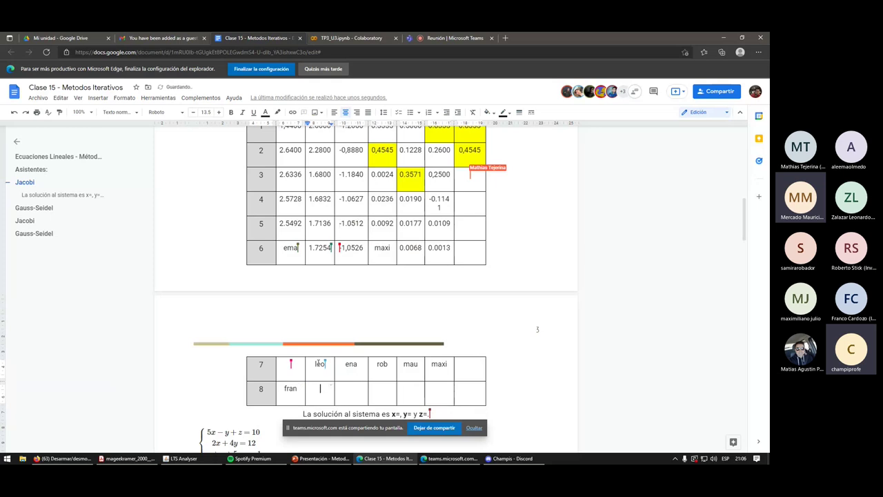
type("mathi")
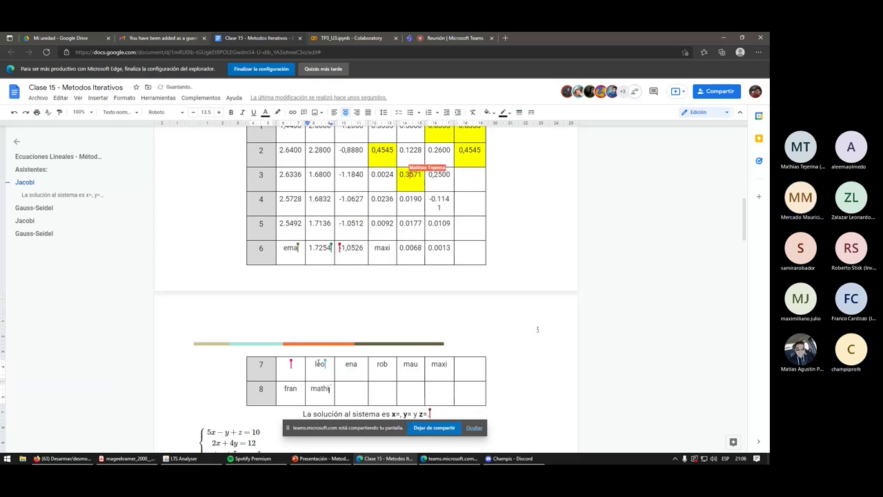
key("Tab")
type("sami")
key("Tab")
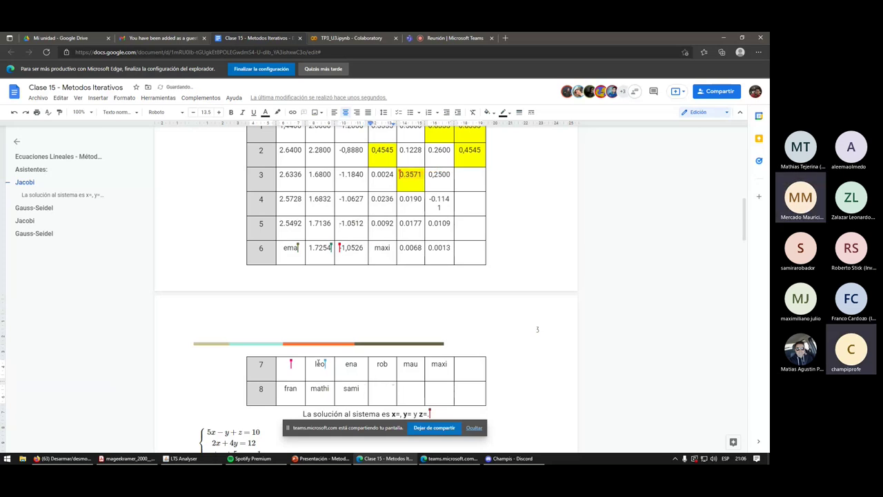
Assign the Erx, Ery and Erz cells of row 8 in the Jacobi table to three participants by short name
type("ema")
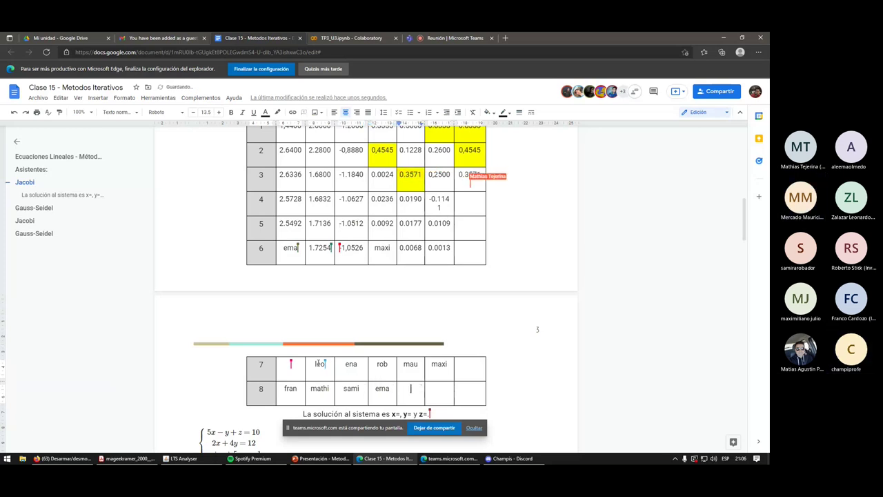
key("Tab")
type("rob")
key("Tab")
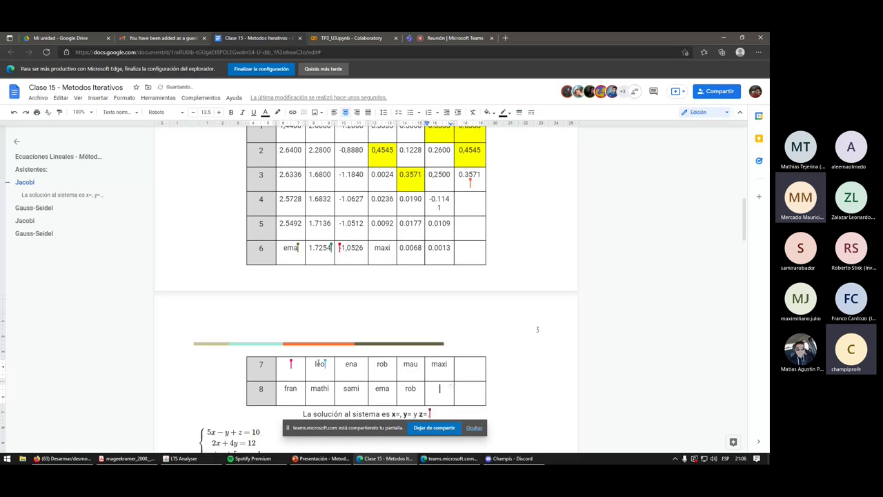
type("mau")
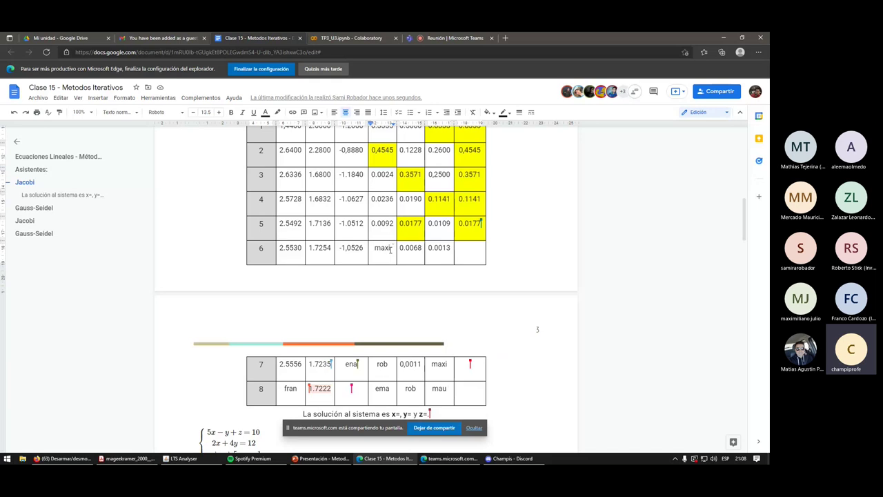
Replace the participant's name in the Erx cell of row 6 in the Jacobi table with 0,0015
key("BackSpace")
key("BackSpace")
key("BackSpace")
key("BackSpace")
type("0")
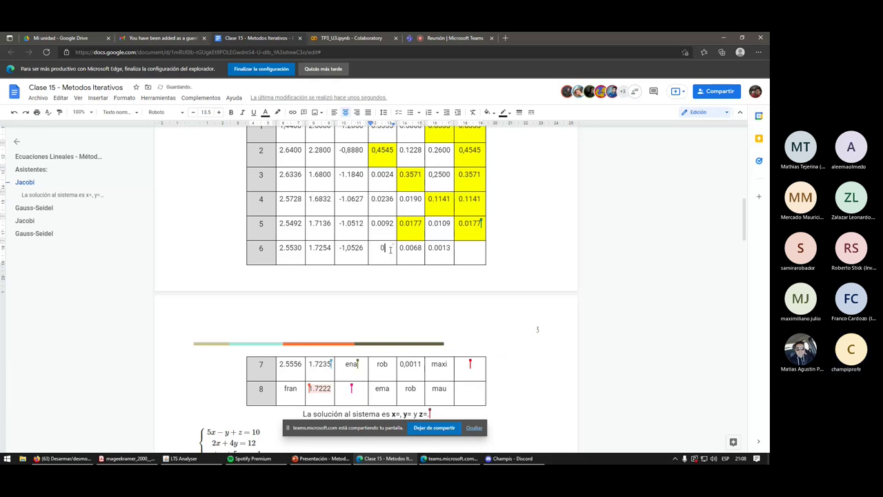
type(",0011")
scroll(390, 245, "up", 1)
scroll(389, 238, "down", 2)
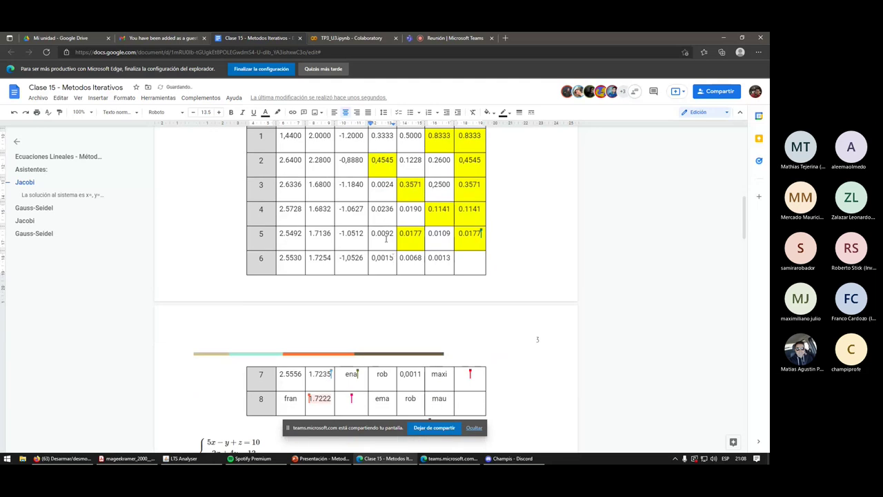
scroll(372, 290, "down", 2)
left_click(357, 336)
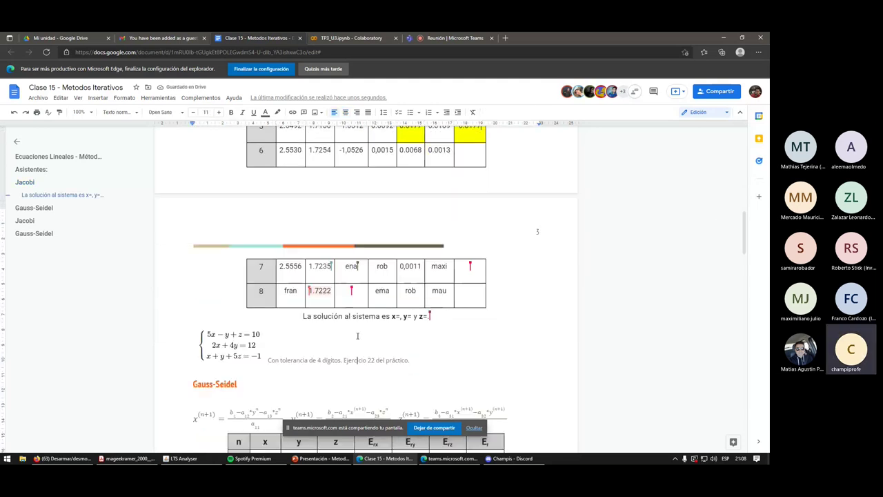